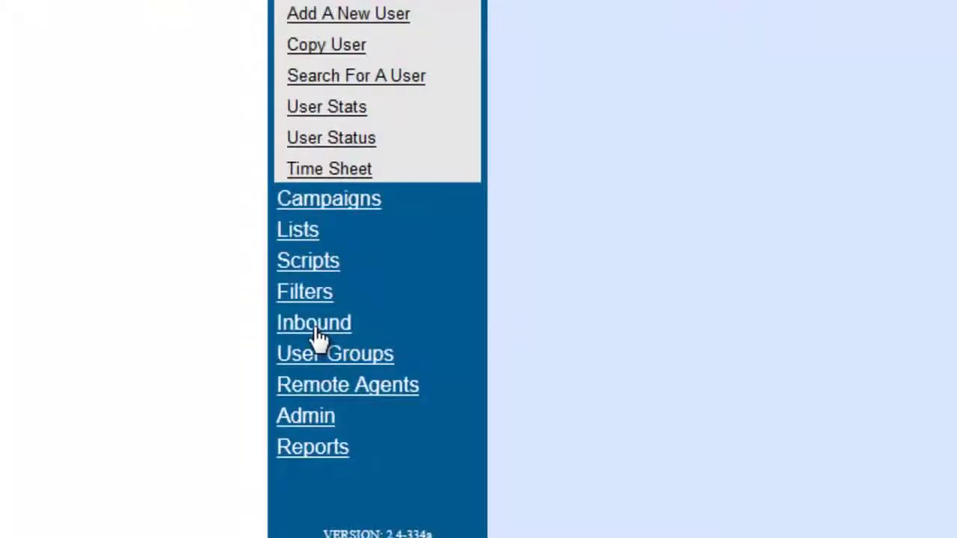
- Begin a new inbound group with Group ID TX_CALLBACK and Group Name Texas CallBack Number
left_click(315, 324)
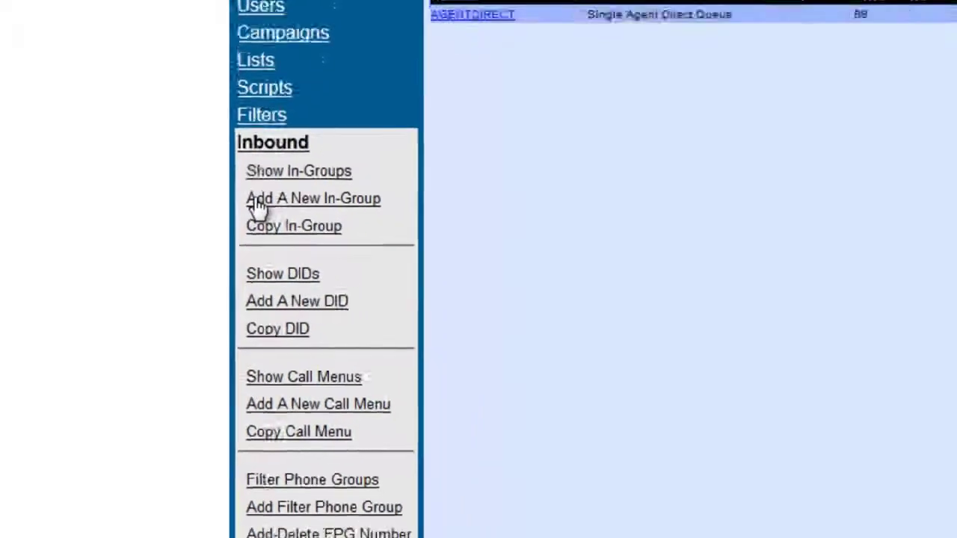
left_click(257, 202)
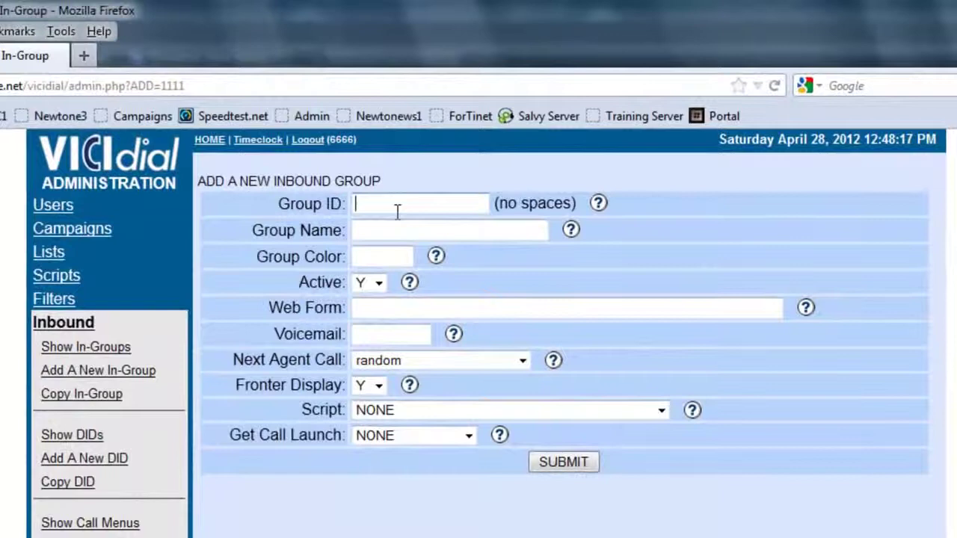
type("TX_CALL")
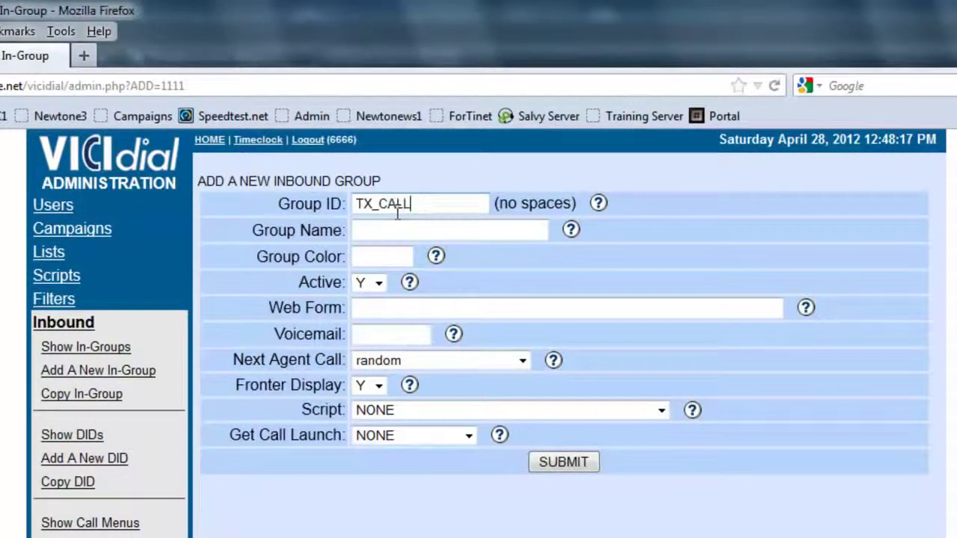
type("BACK")
key("Tab")
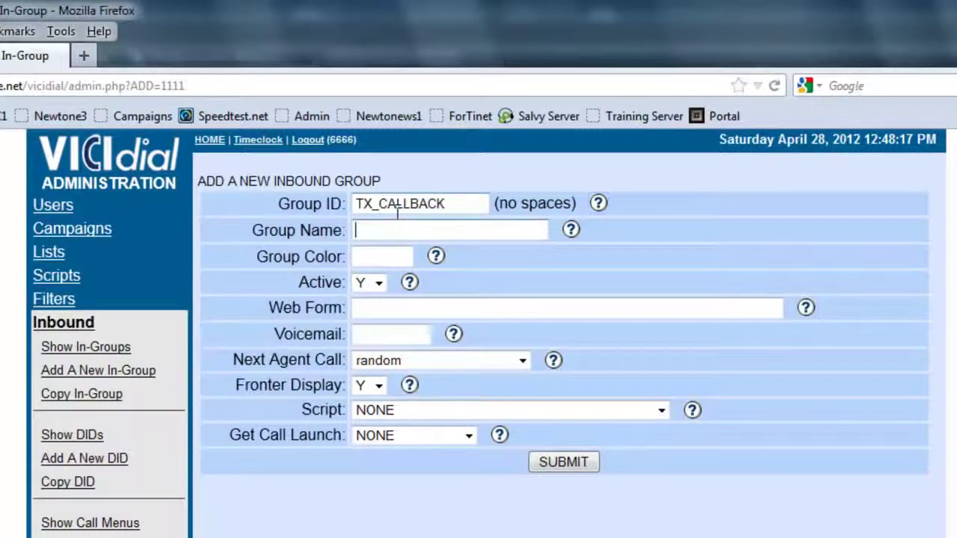
type("Texas Ca")
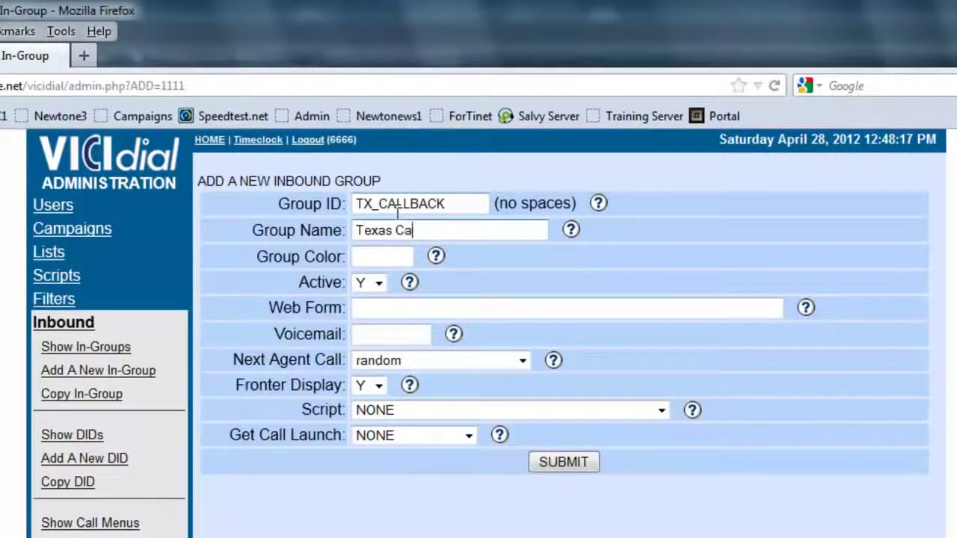
type("llBack")
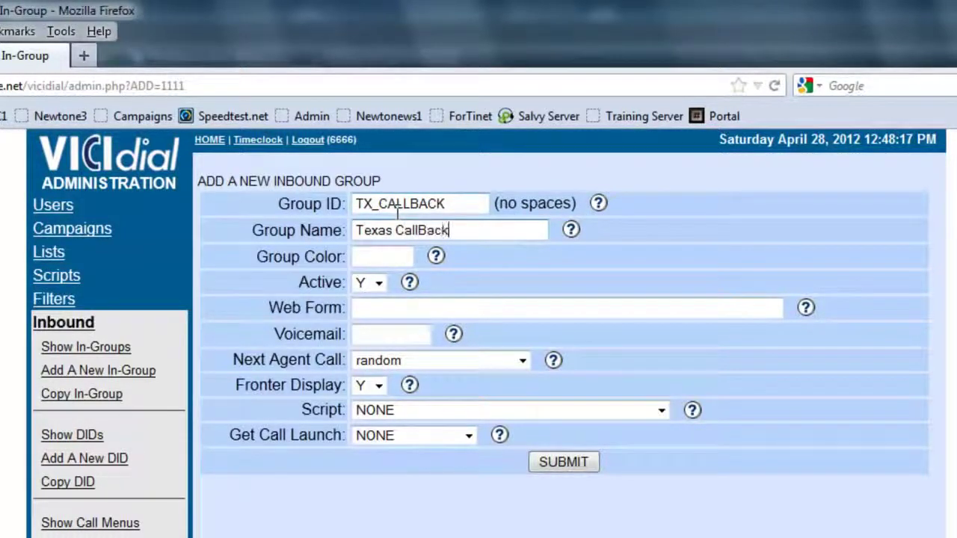
type(" Number")
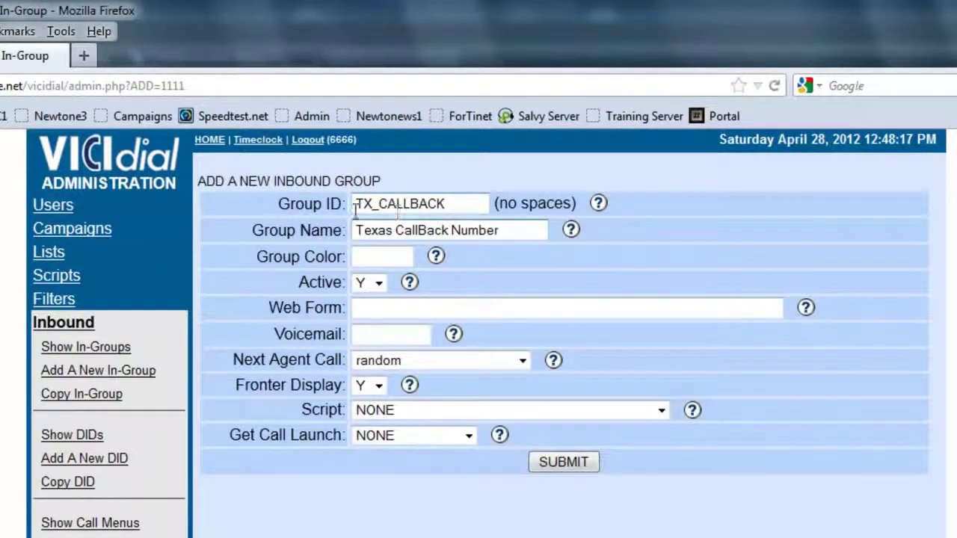
- Enter blue as the group colour
left_click(376, 262)
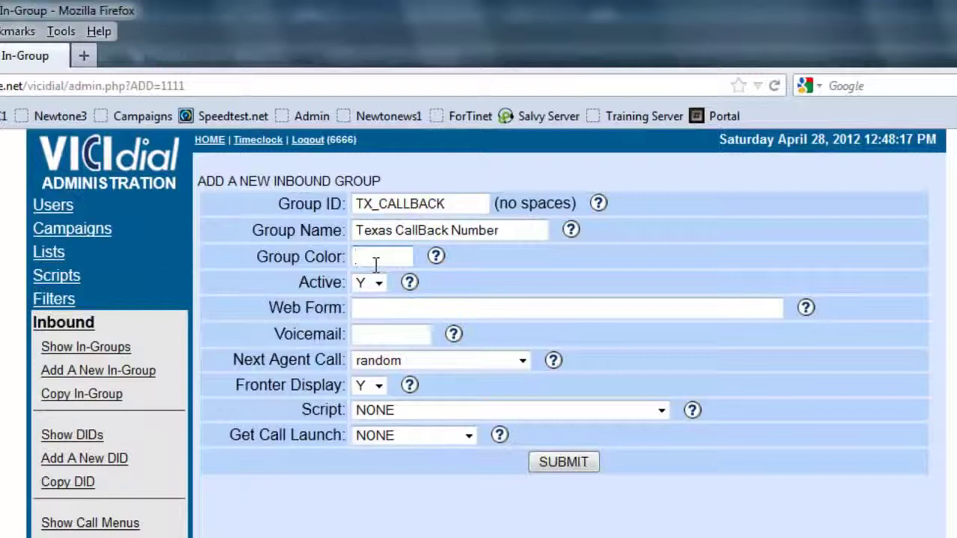
type("blue")
left_click(401, 304)
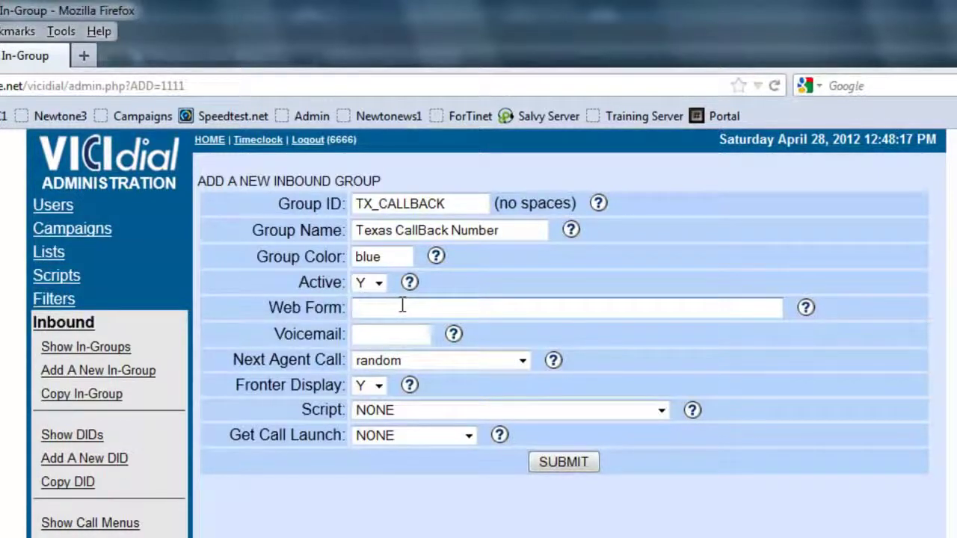
left_click(380, 334)
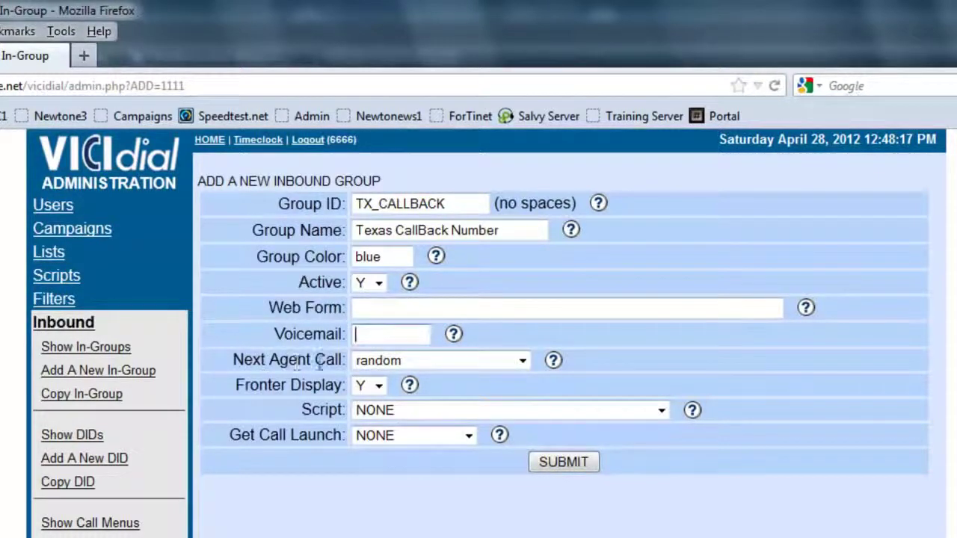
- Set Next Agent Call to longest_wait_time, keep Get Call Launch at NONE, and submit the group
left_click(358, 361)
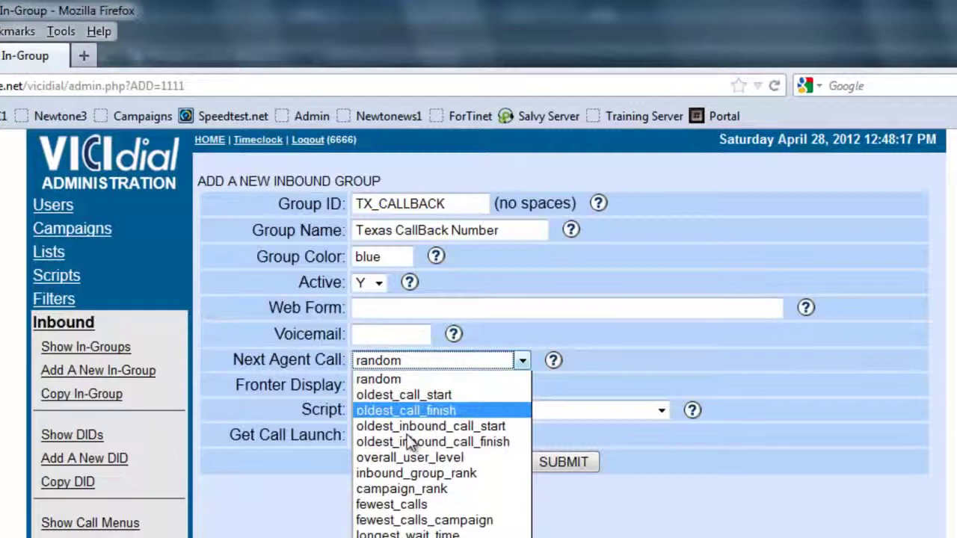
key("Escape")
key("l")
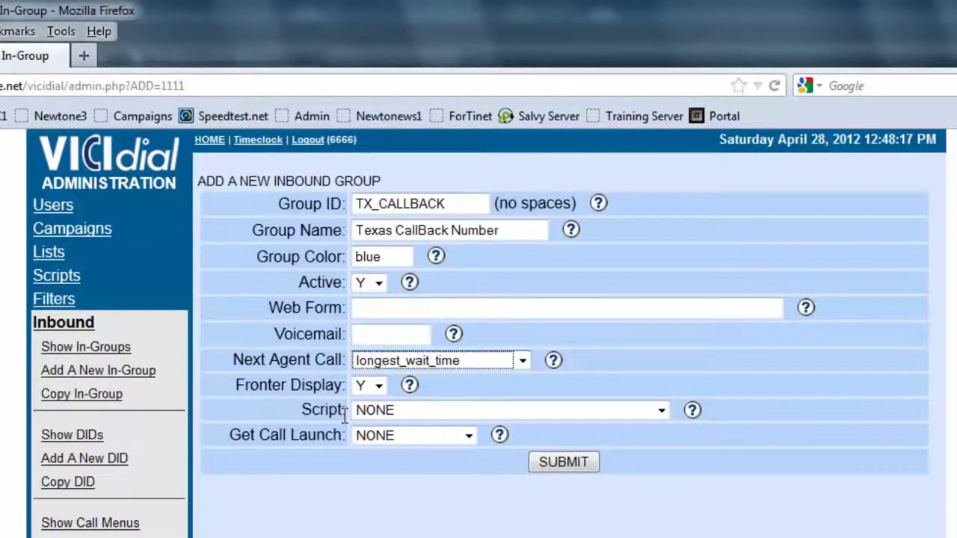
left_click(388, 441)
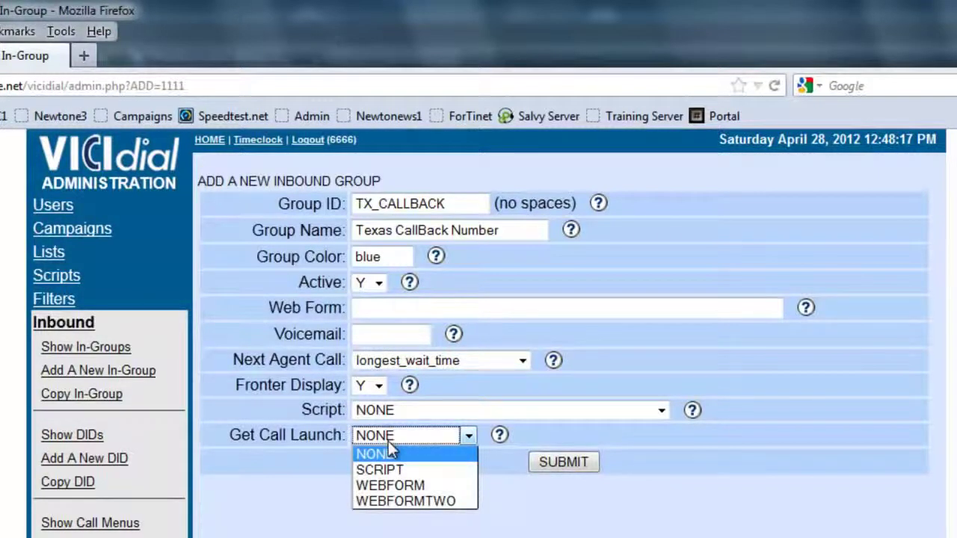
left_click(388, 443)
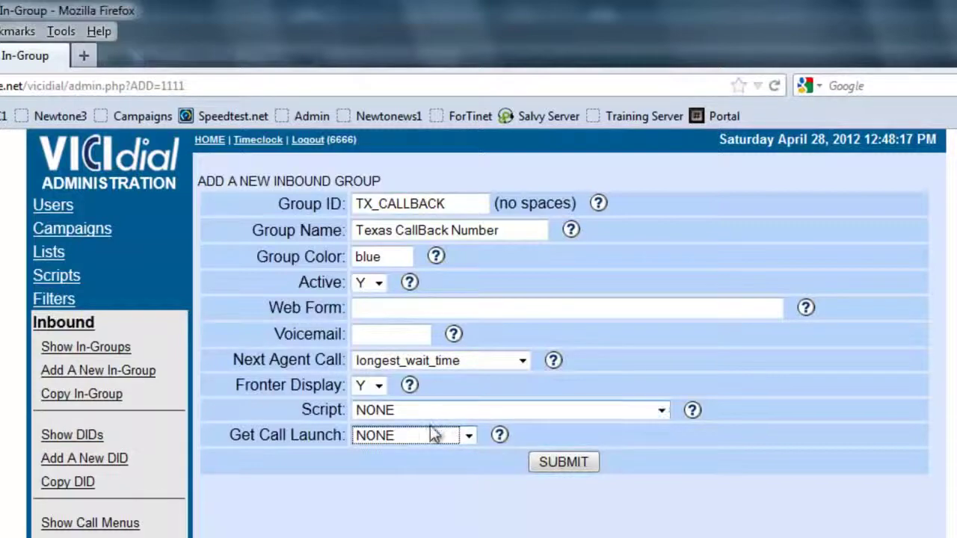
left_click(552, 467)
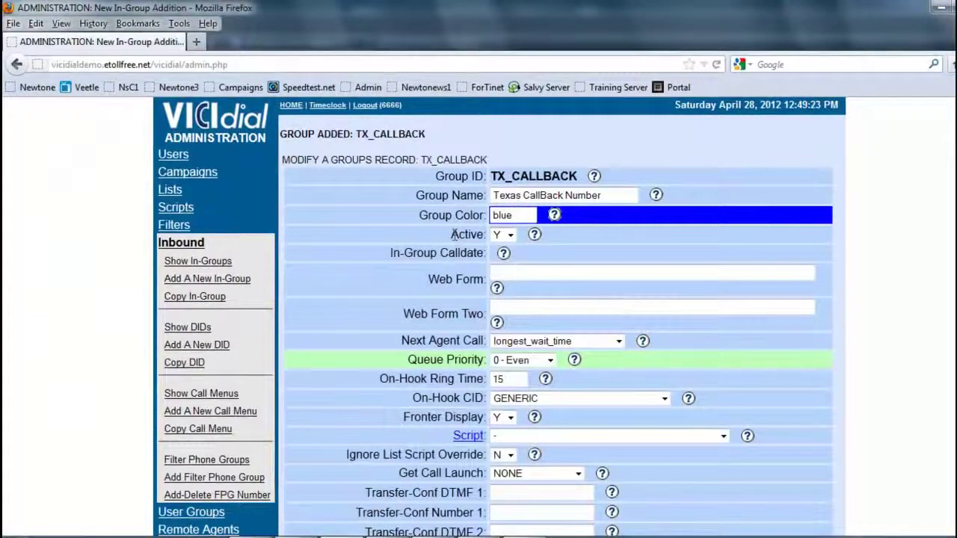
scroll(455, 232, "down", 4)
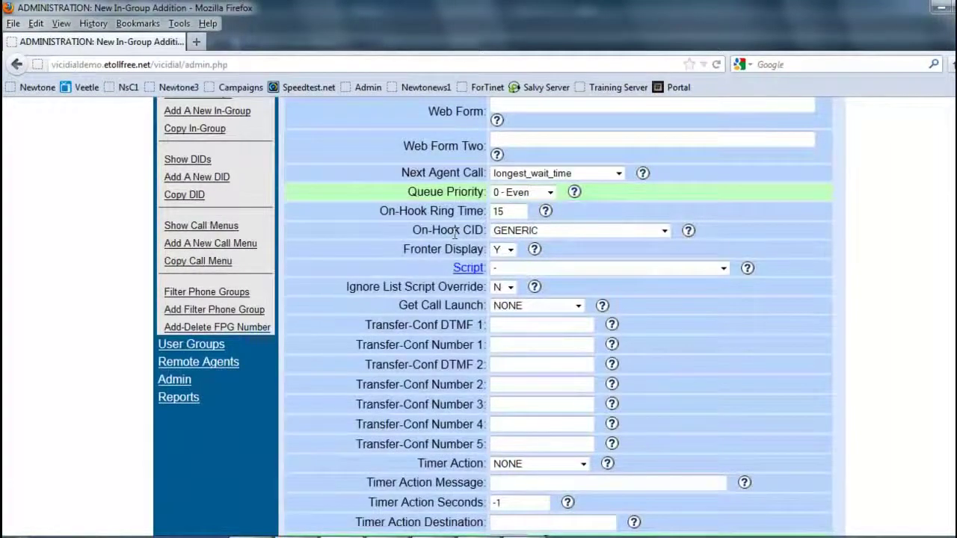
scroll(448, 267, "down", 2)
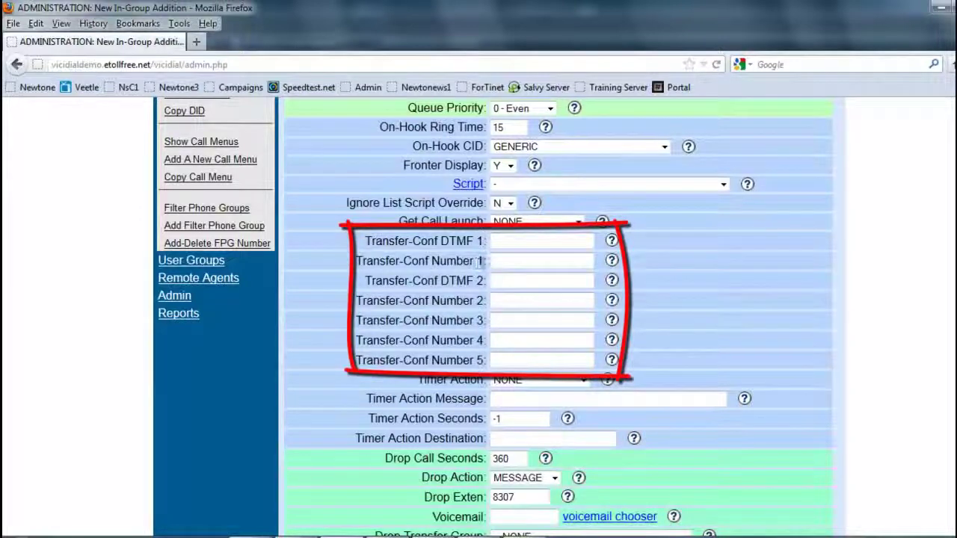
left_click(494, 262)
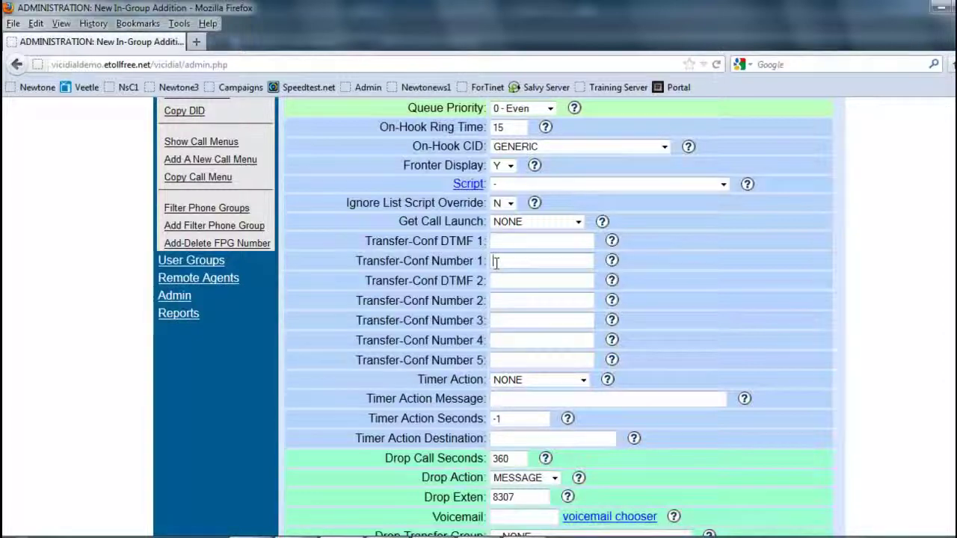
scroll(496, 329, "down", 2)
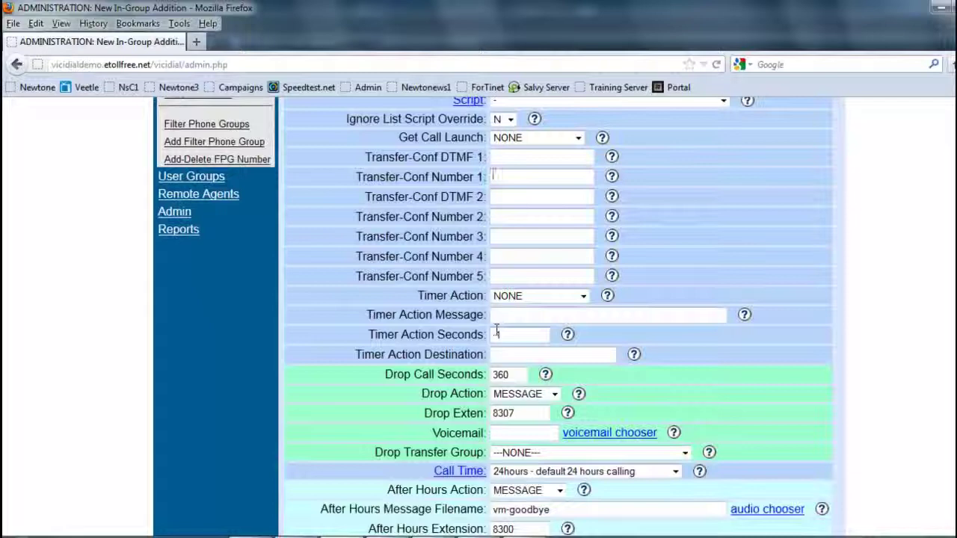
left_click(528, 303)
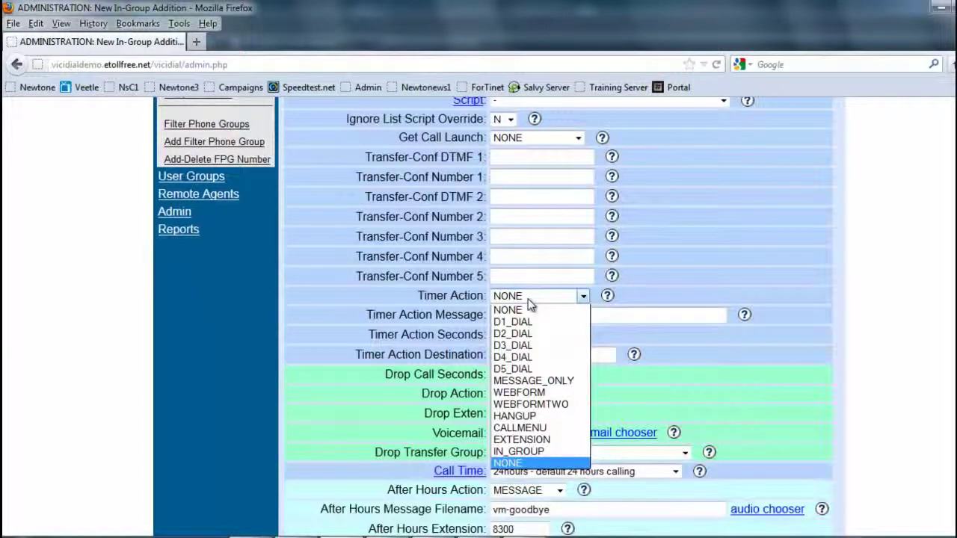
left_click(528, 303)
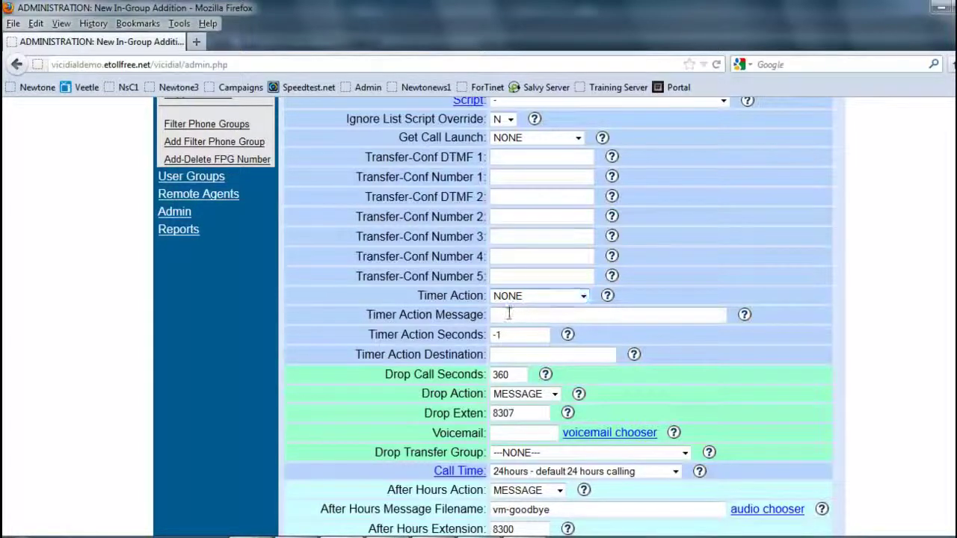
left_click(507, 314)
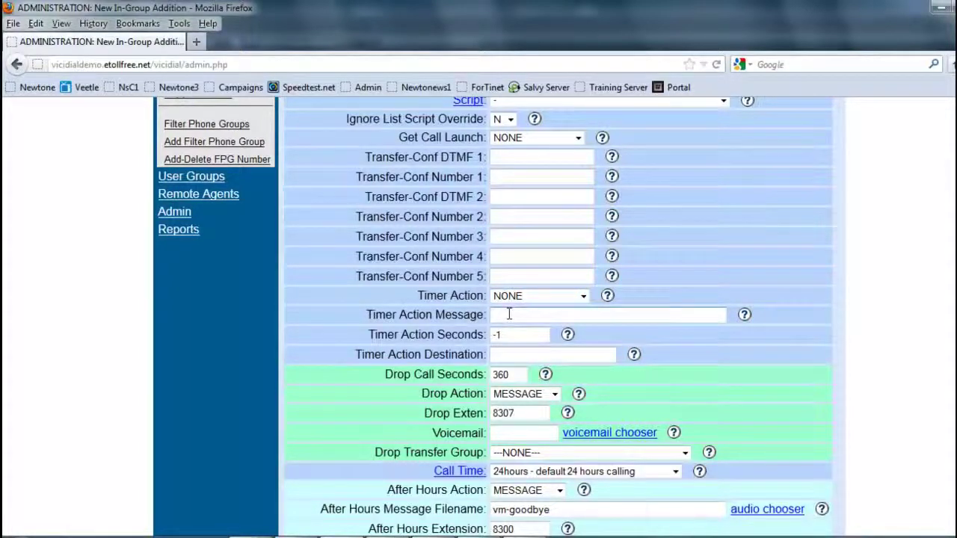
scroll(509, 314, "down", 2)
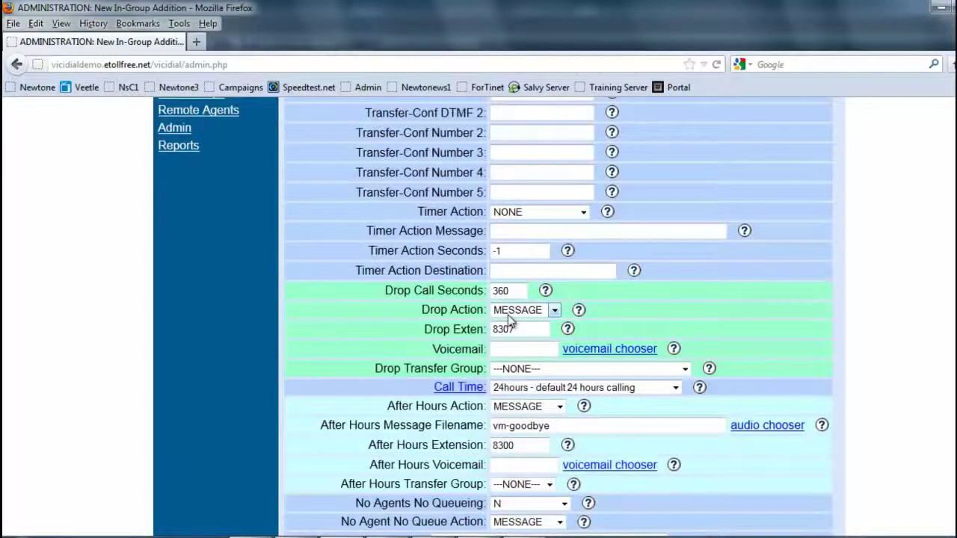
scroll(508, 315, "down", 2)
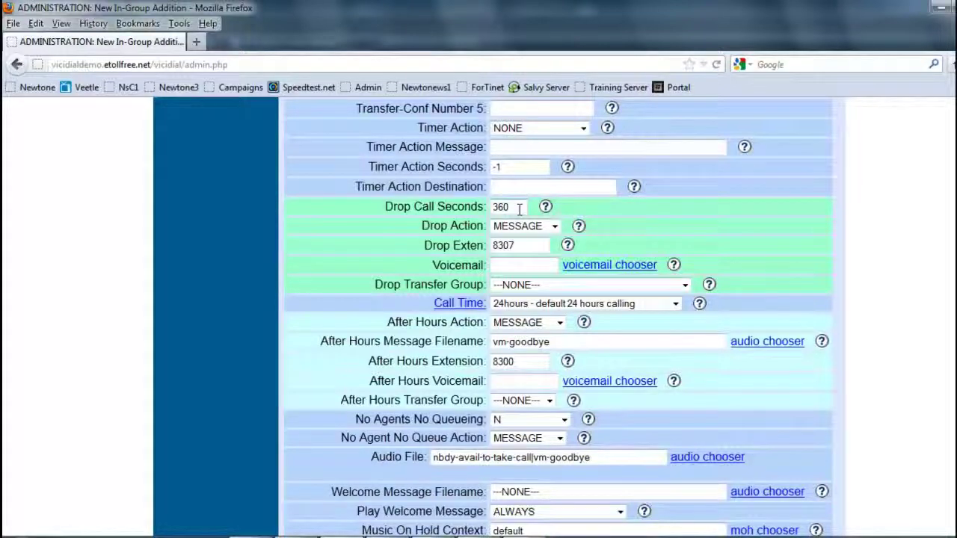
scroll(519, 209, "down", 2)
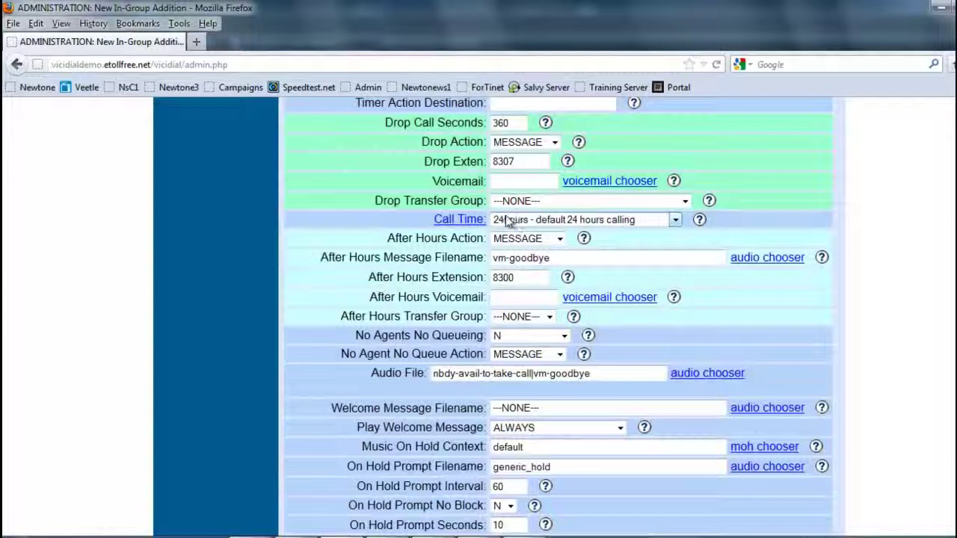
scroll(521, 275, "down", 2)
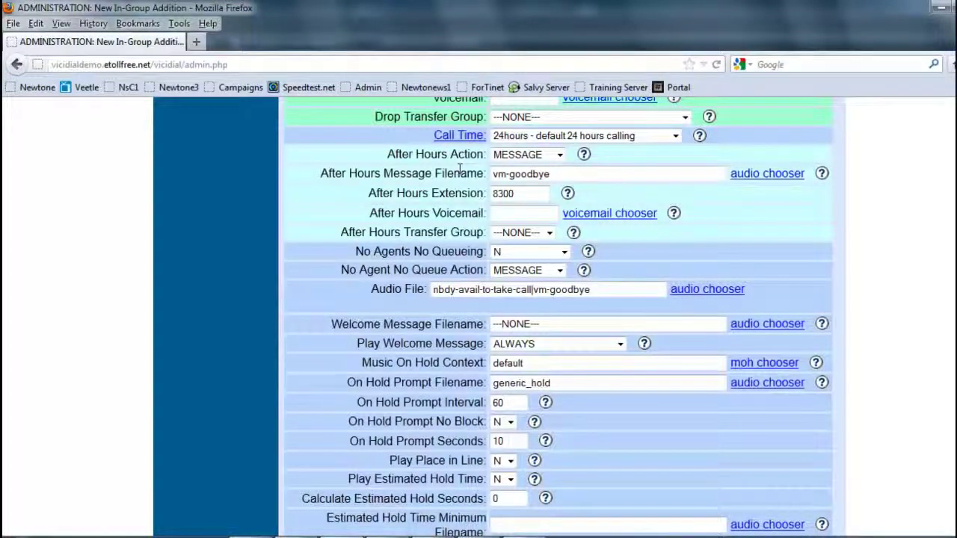
left_click(559, 155)
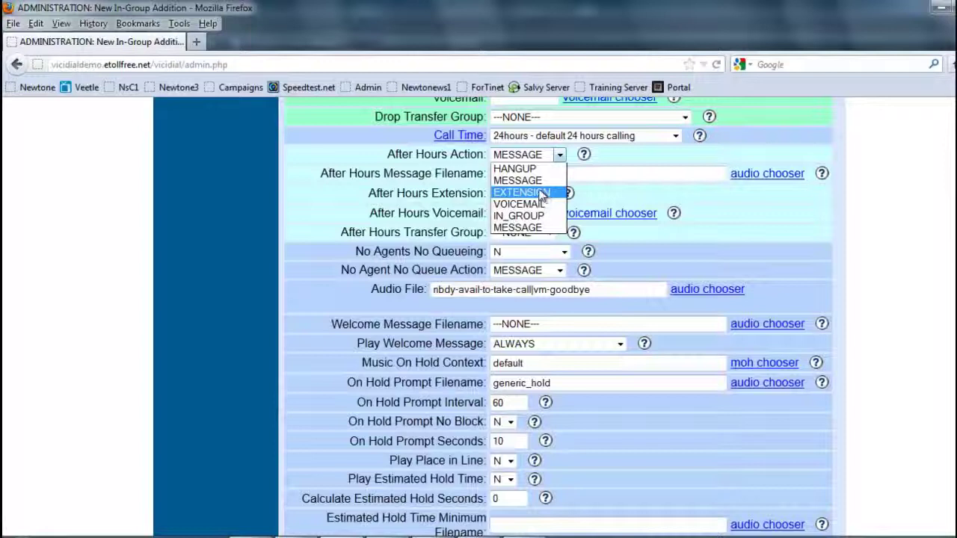
key("Up")
key("Up")
key("Down")
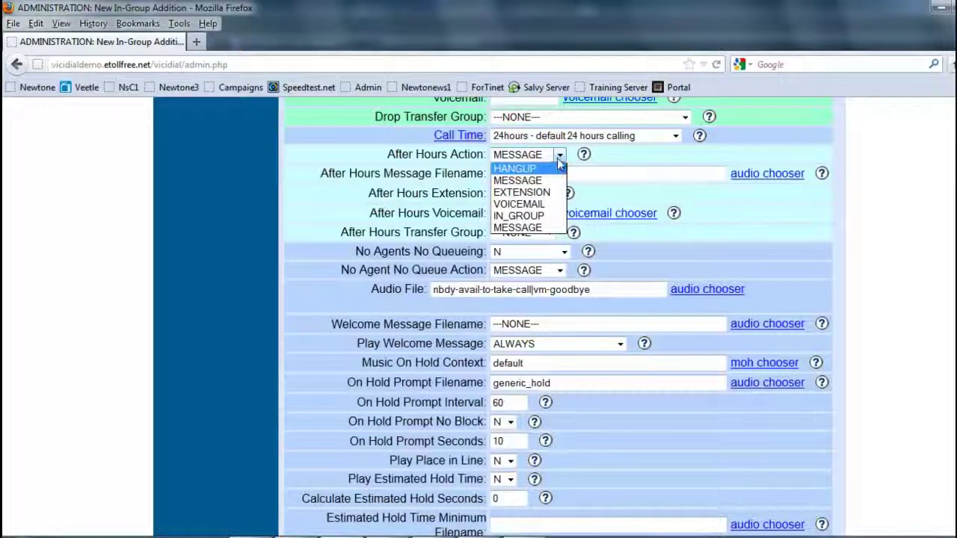
left_click(559, 161)
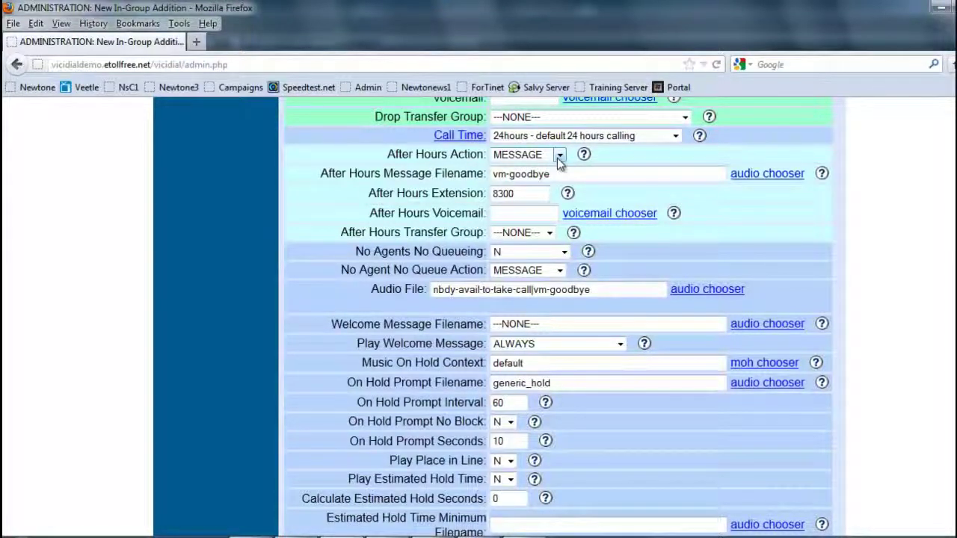
left_click(559, 156)
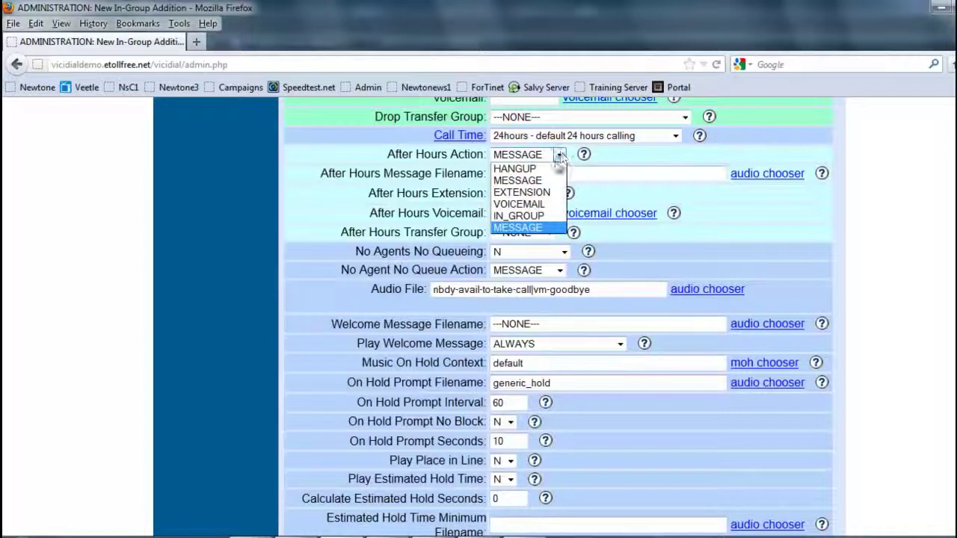
left_click(520, 180)
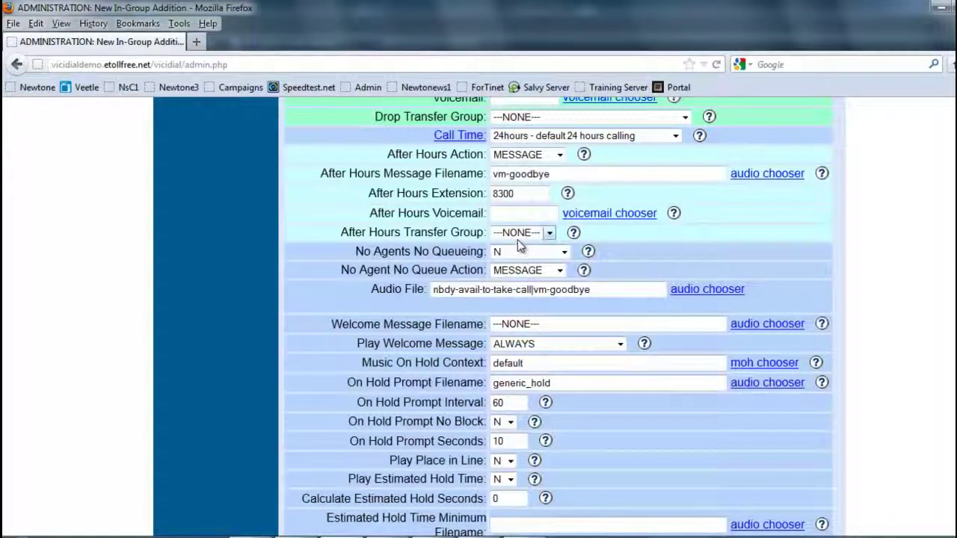
left_click(556, 236)
left_click(555, 236)
- Change the No Agents No Queueing dropdown to Y for TX_CALLBACK
left_click(523, 254)
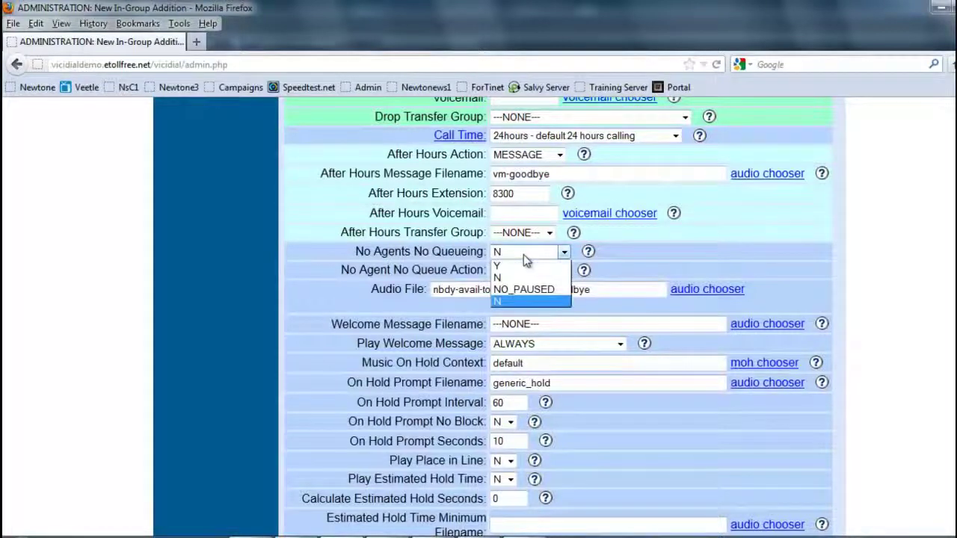
left_click(522, 255)
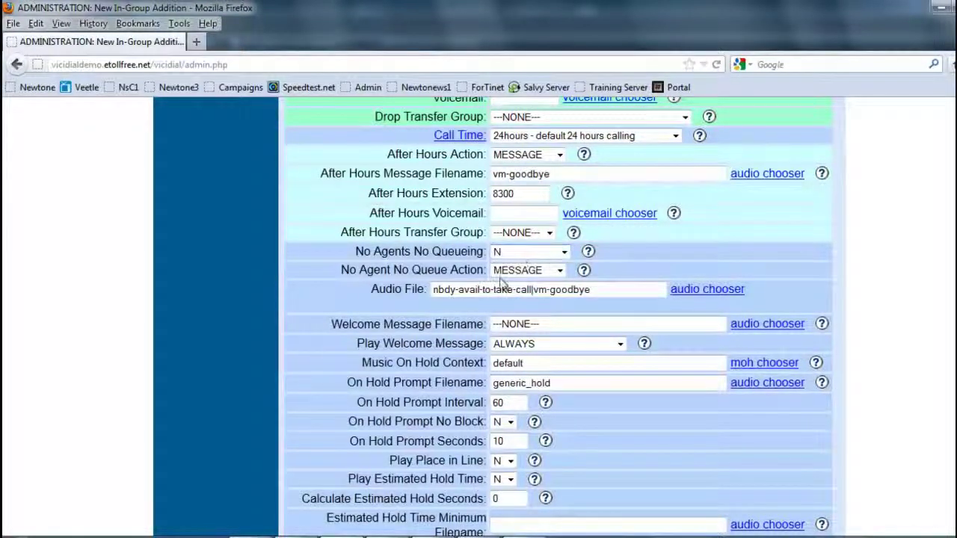
left_click(516, 253)
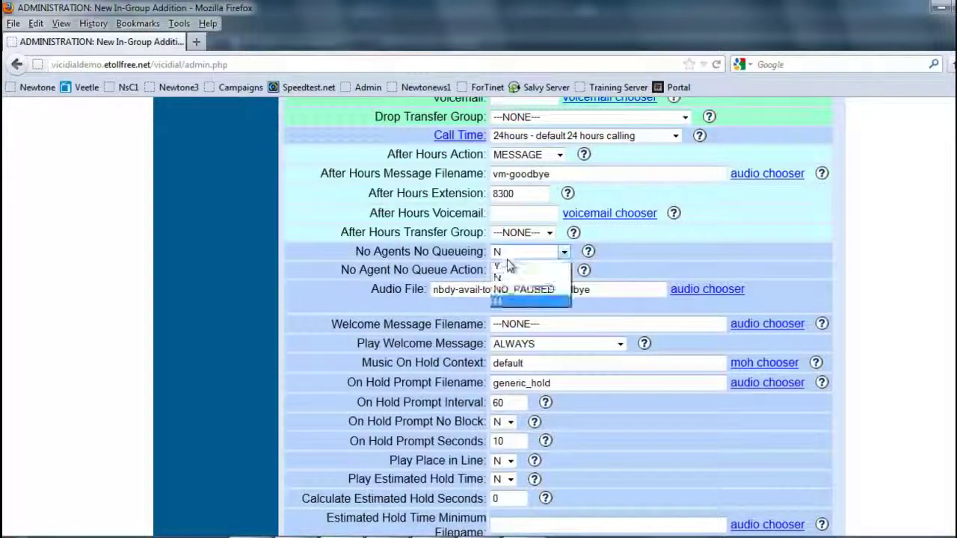
left_click(506, 266)
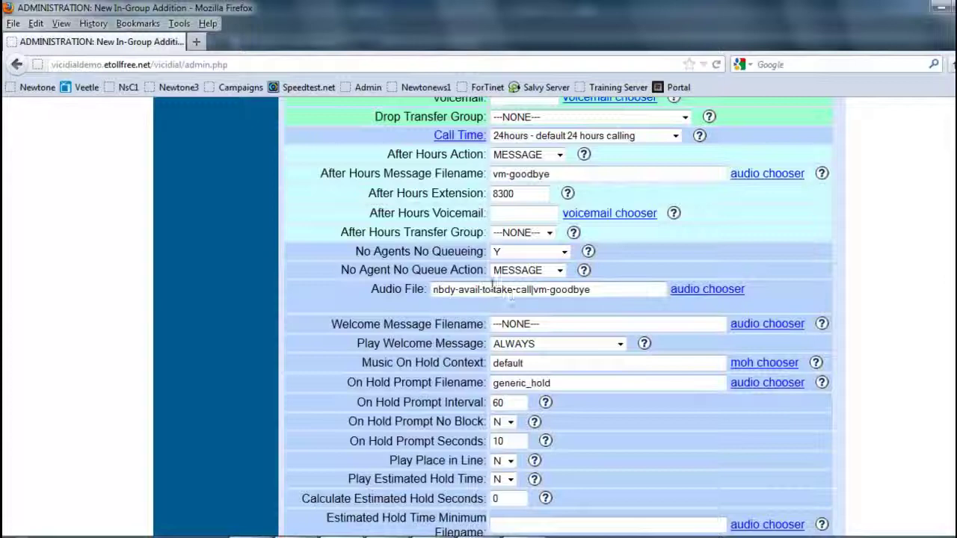
scroll(493, 288, "down", 2)
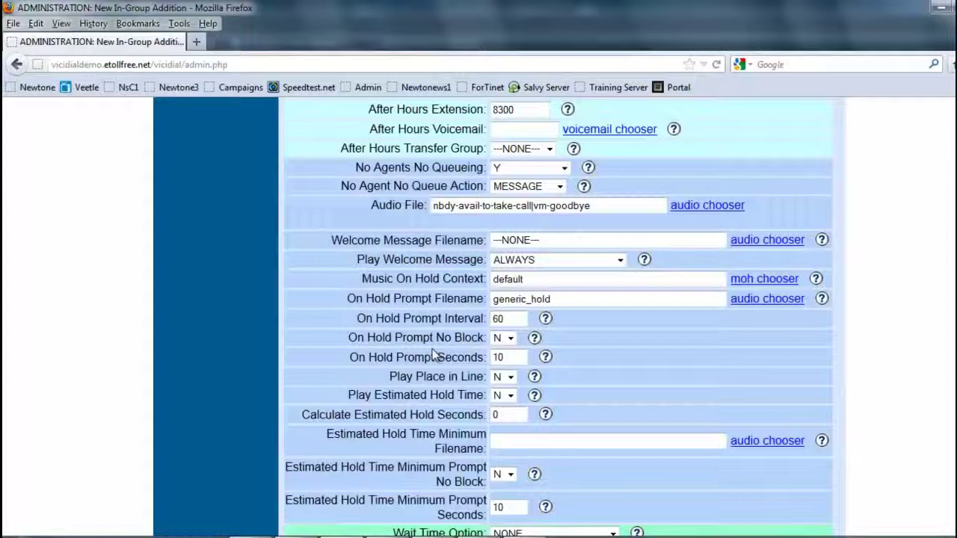
scroll(432, 351, "down", 2)
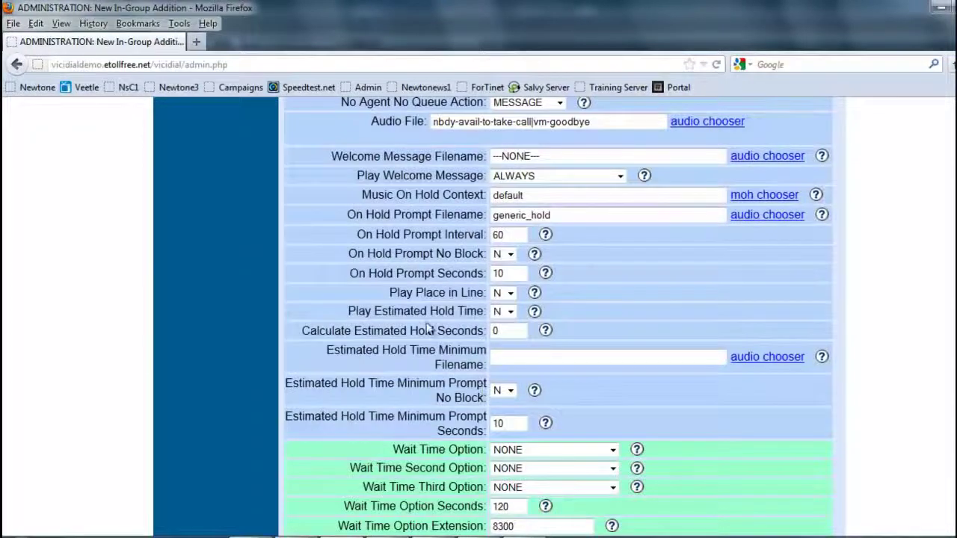
scroll(340, 432, "down", 2)
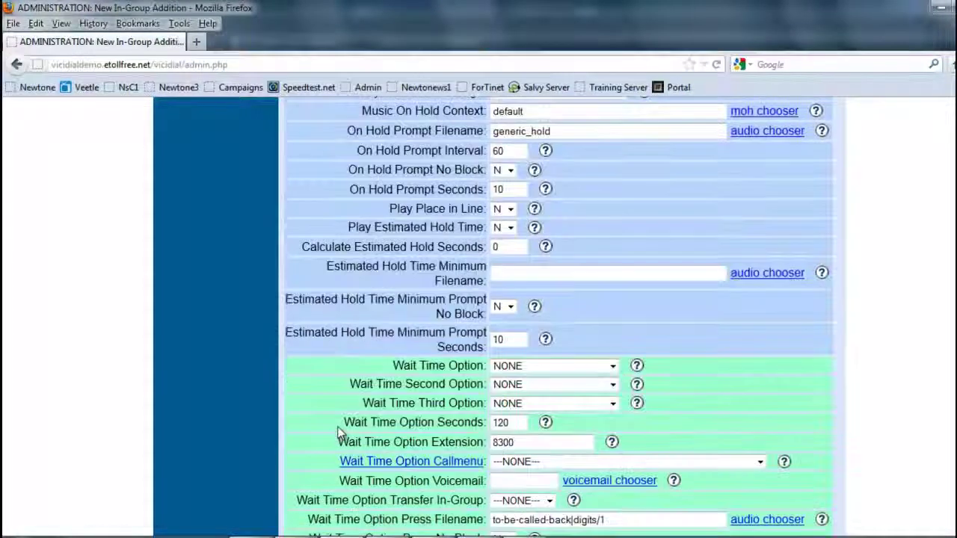
scroll(339, 432, "down", 8)
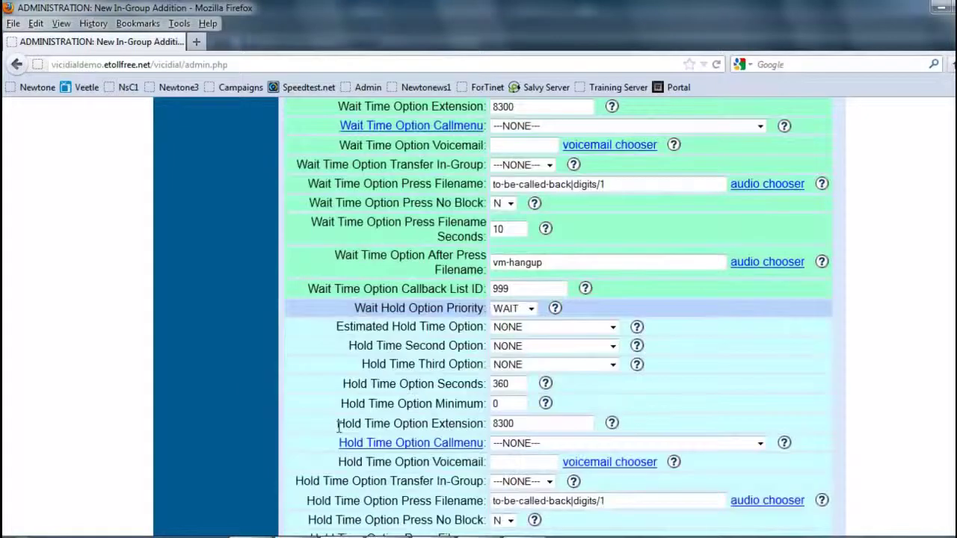
scroll(339, 430, "down", 10)
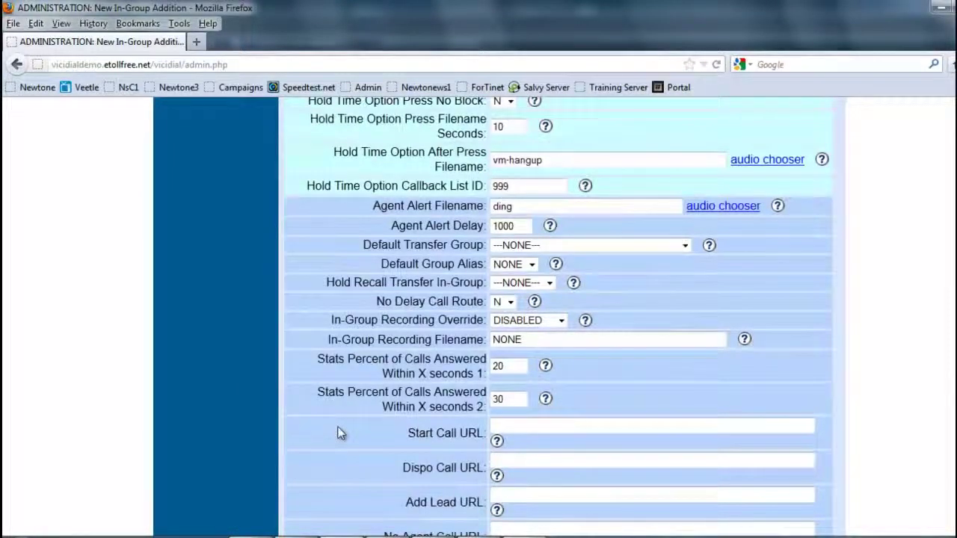
left_click_drag(373, 206, 485, 205)
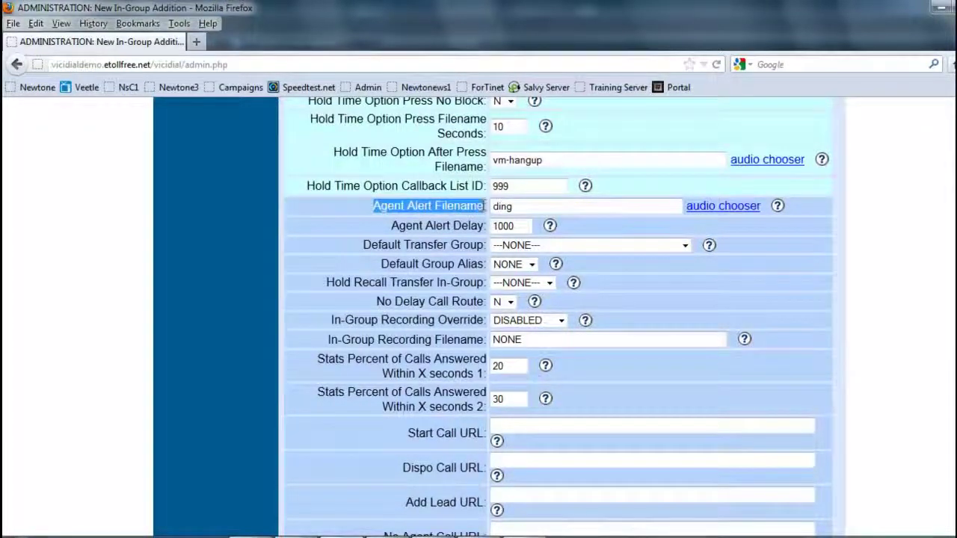
left_click(369, 206)
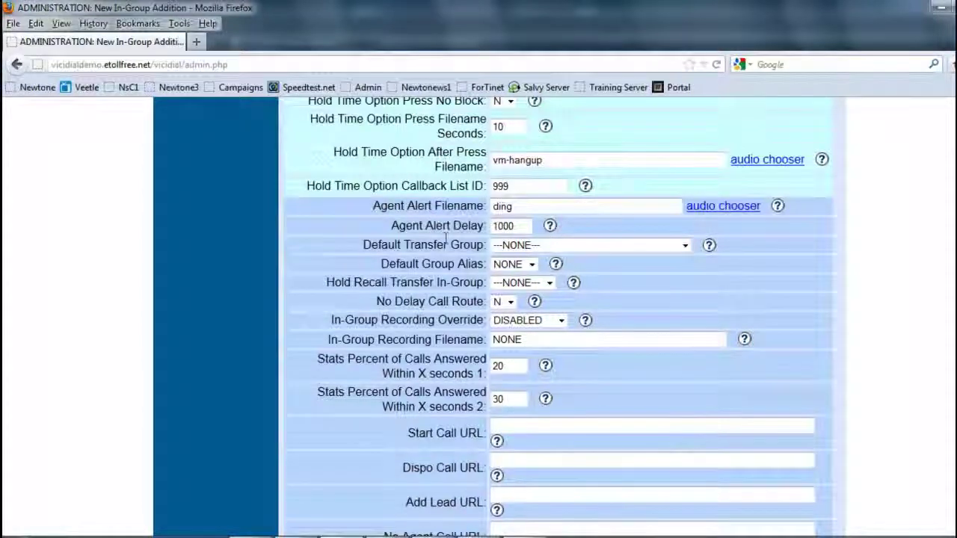
- Tick SELECTED for 6000 - Test Agent in Agent Ranks and keep its rank at 0
scroll(389, 198, "down", 5)
scroll(413, 183, "down", 2)
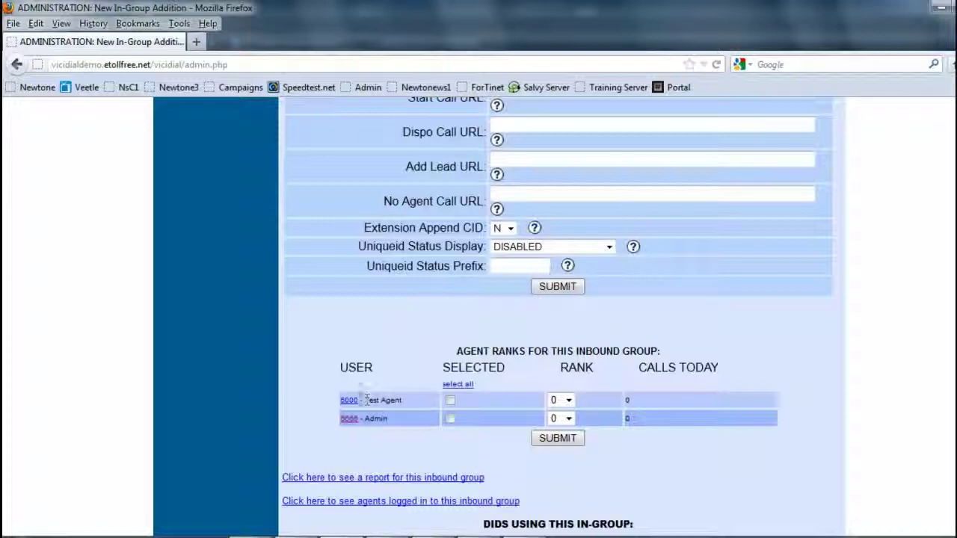
scroll(359, 396, "down", 3)
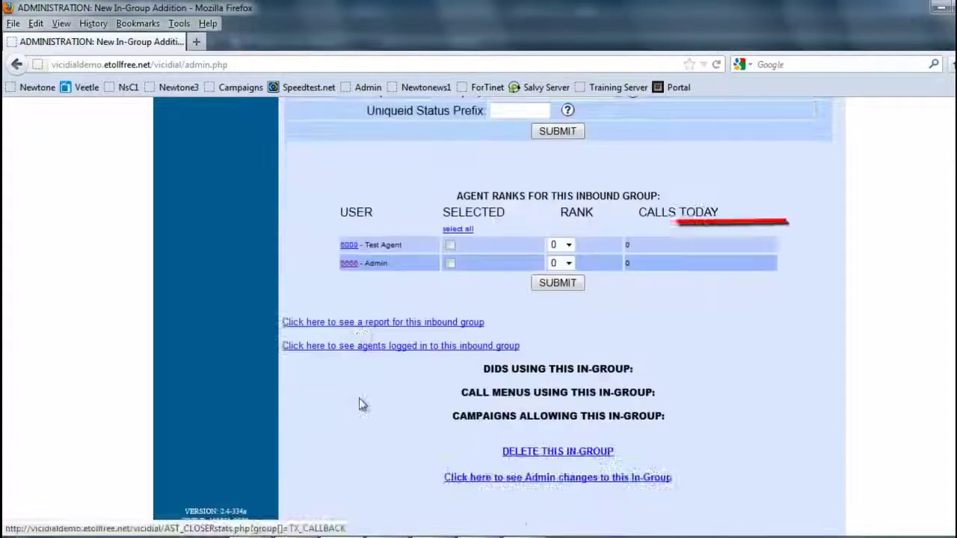
left_click(450, 245)
scroll(372, 219, "up", 6)
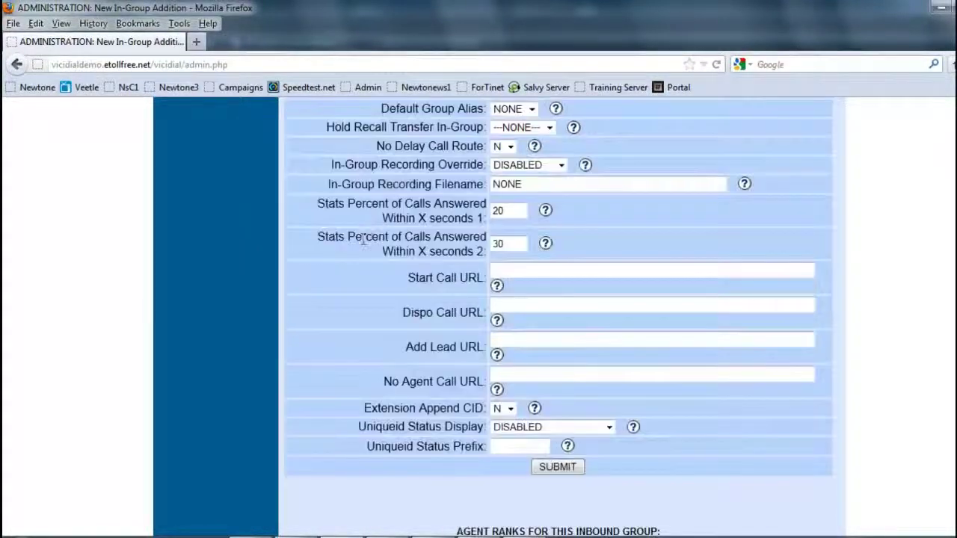
scroll(364, 239, "up", 8)
scroll(372, 262, "down", 20)
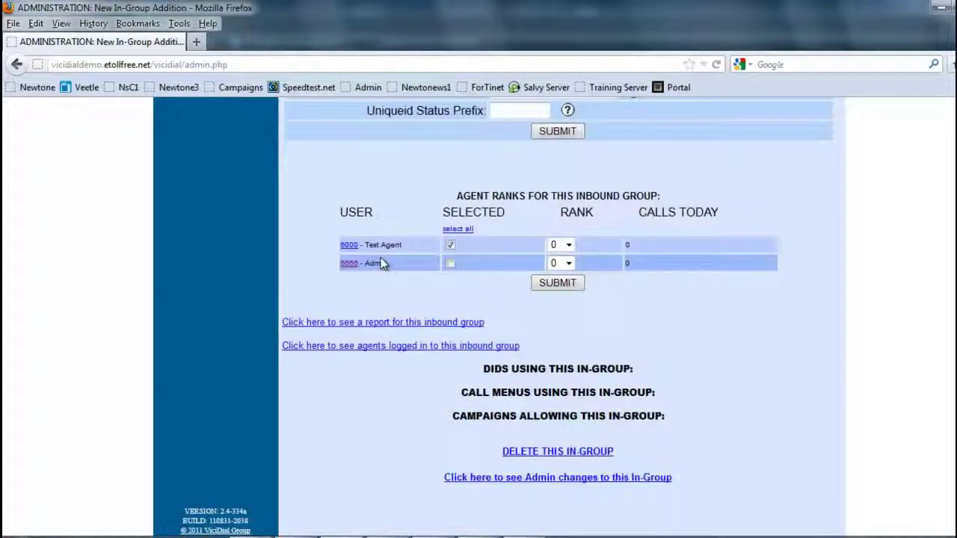
scroll(382, 261, "up", 10)
scroll(387, 261, "down", 10)
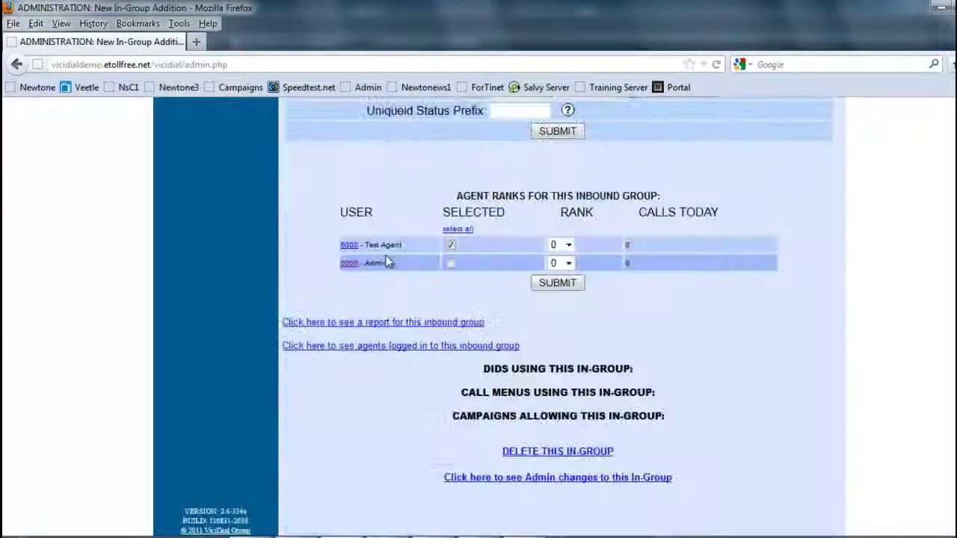
left_click(566, 245)
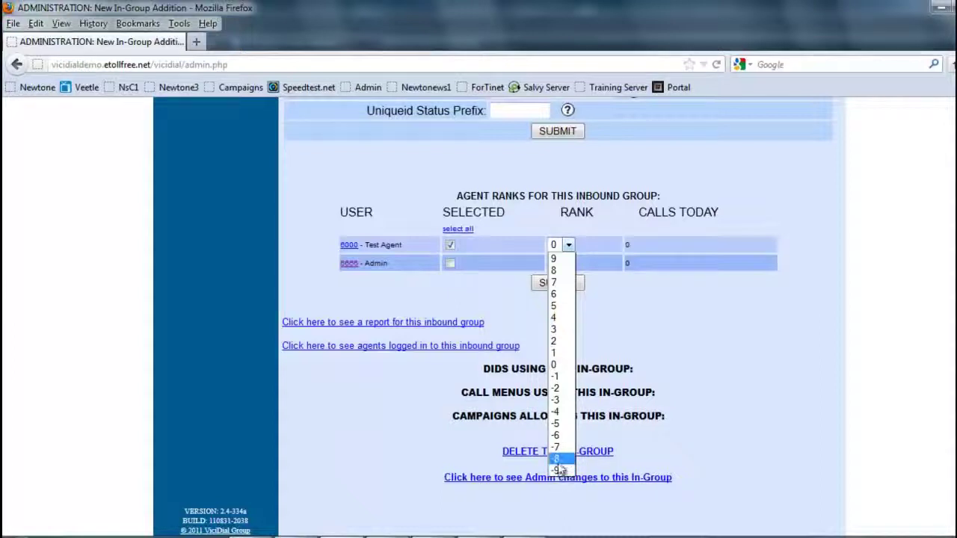
left_click(568, 247)
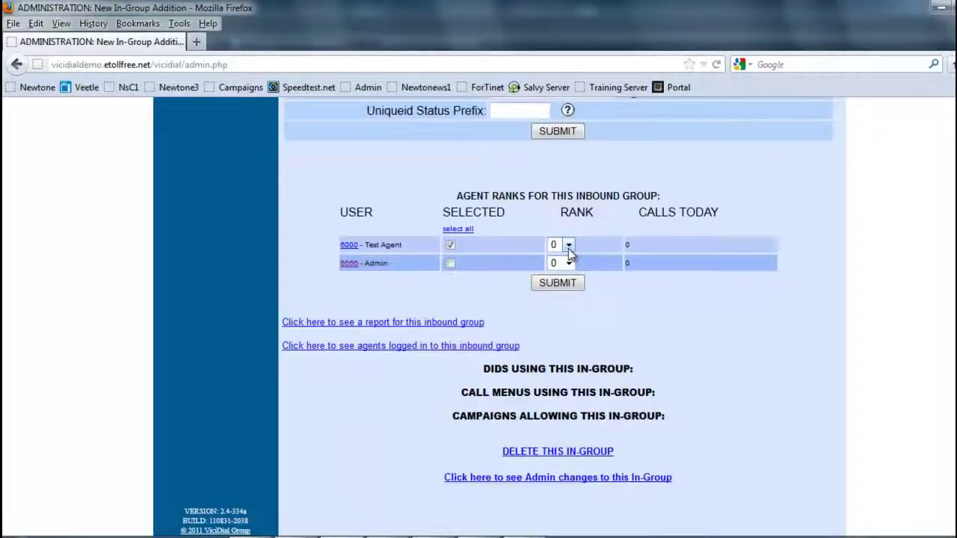
scroll(523, 246, "up", 2)
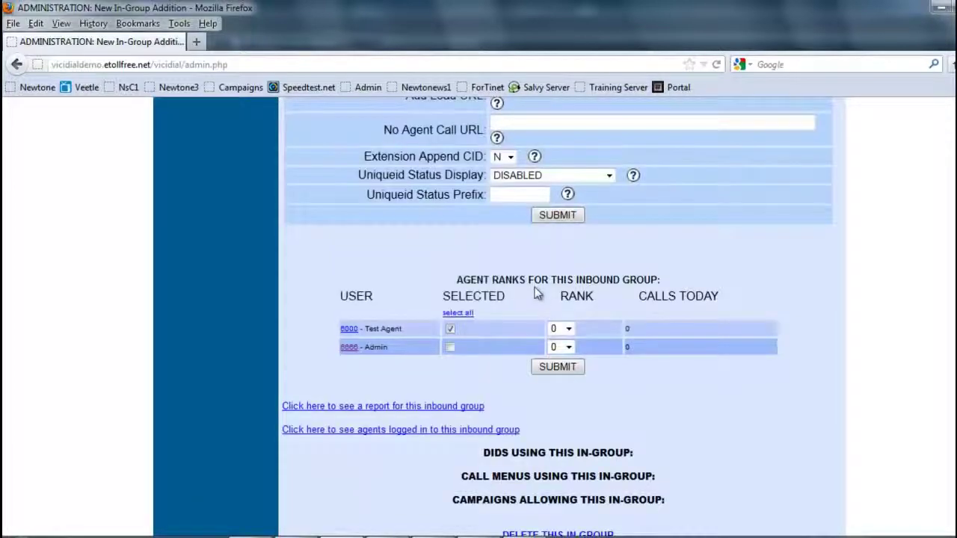
scroll(542, 314, "up", 20)
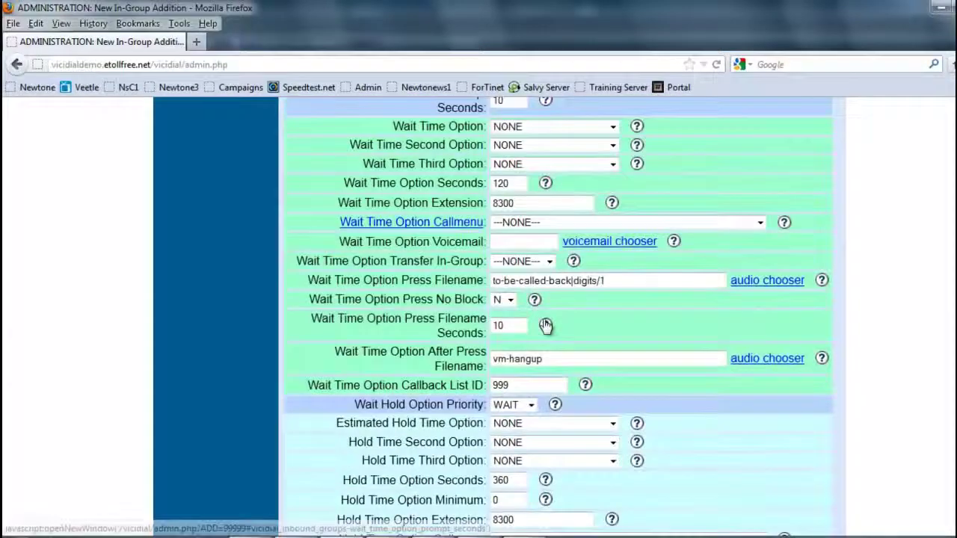
scroll(545, 325, "up", 16)
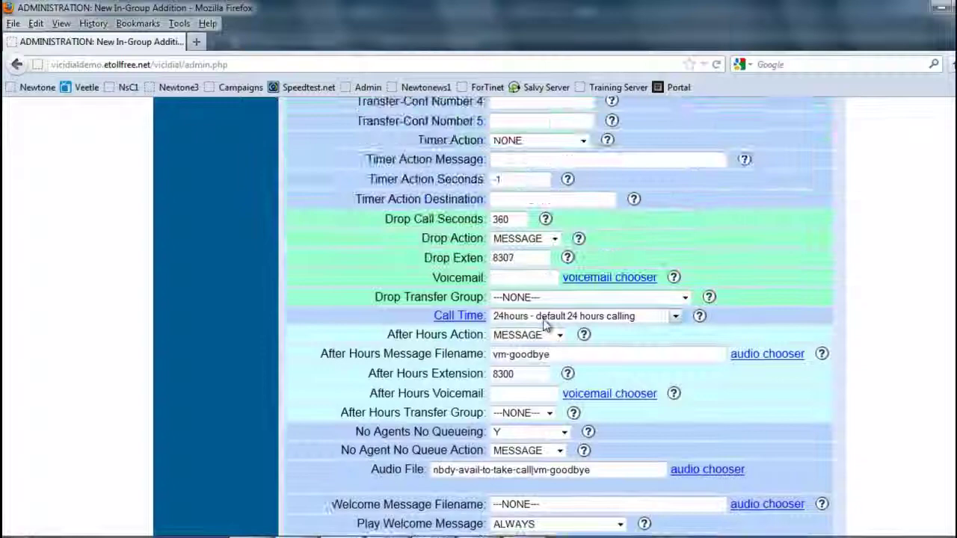
scroll(544, 326, "up", 10)
scroll(544, 325, "down", 2)
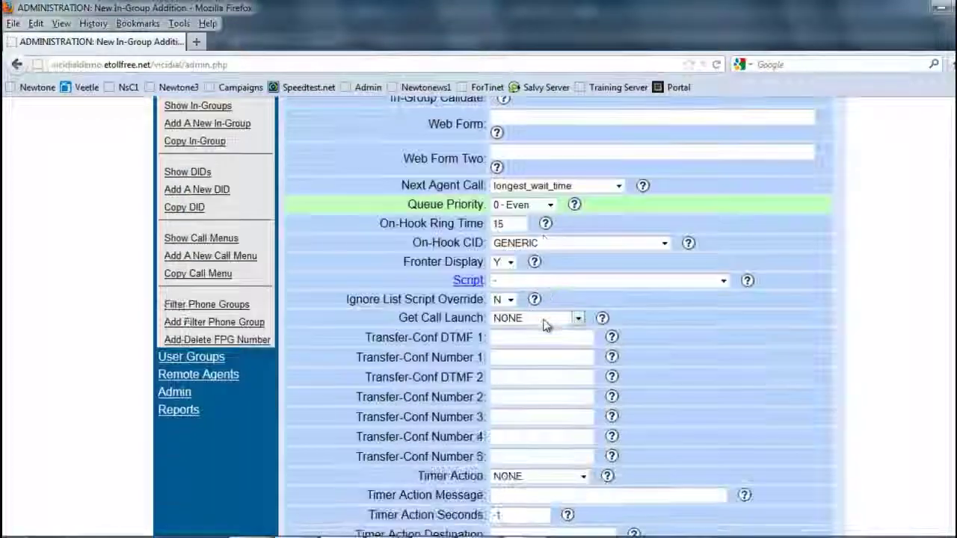
left_click(602, 187)
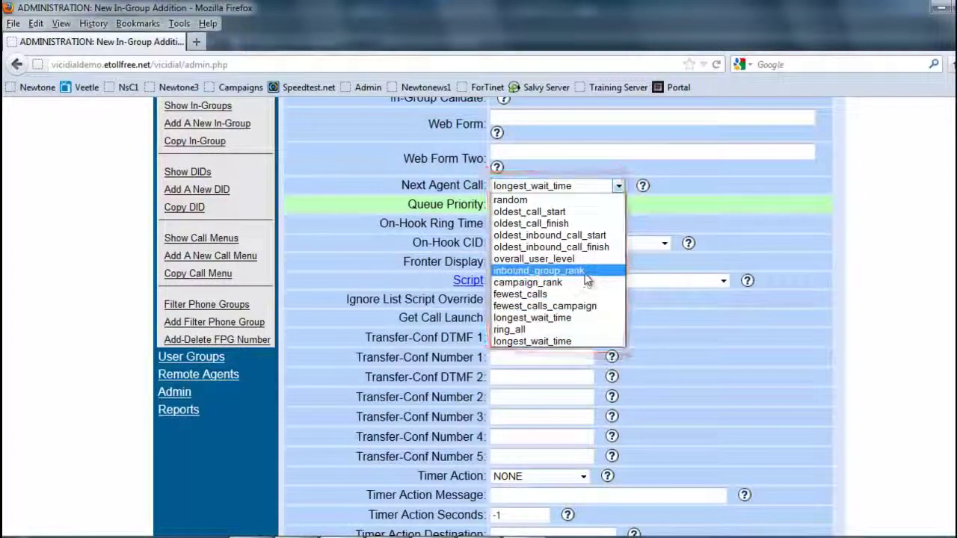
left_click(673, 324)
scroll(672, 326, "down", 20)
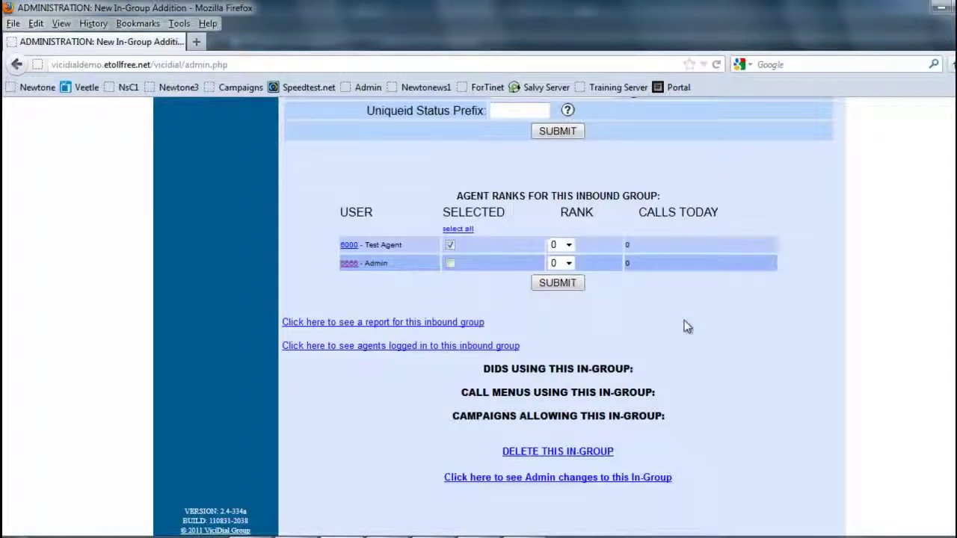
- Submit the TX_CALLBACK settings with Test Agent selected in the agent ranks
left_click(558, 135)
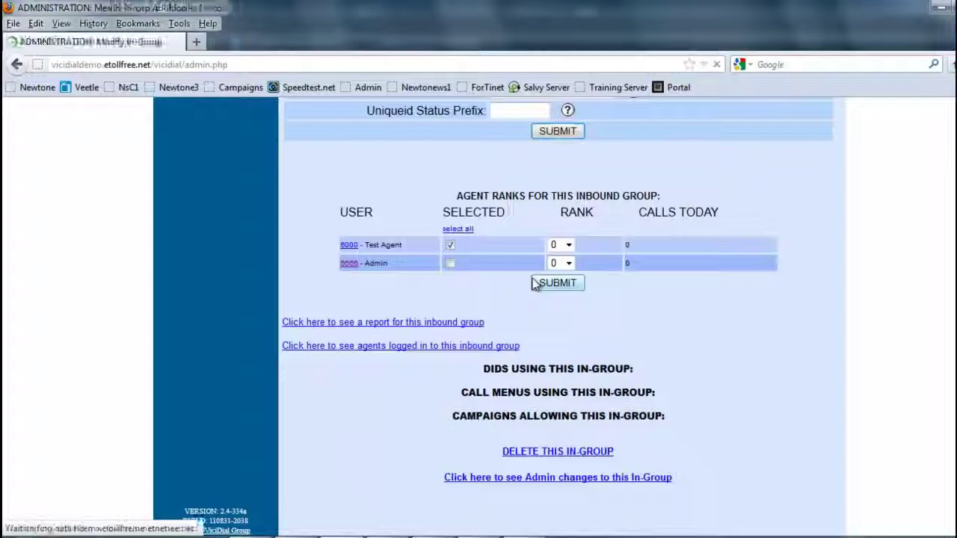
scroll(533, 280, "down", 15)
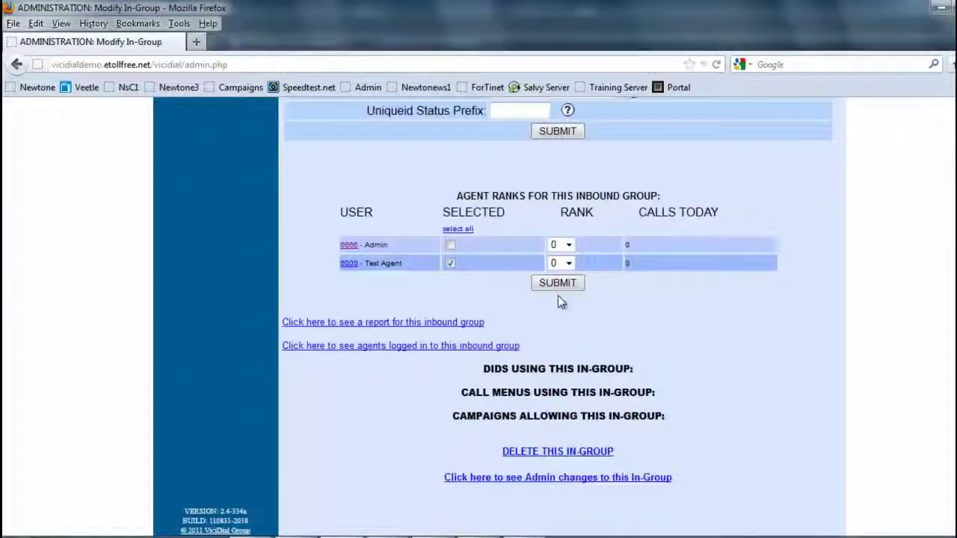
scroll(409, 257, "up", 6)
scroll(409, 257, "up", 20)
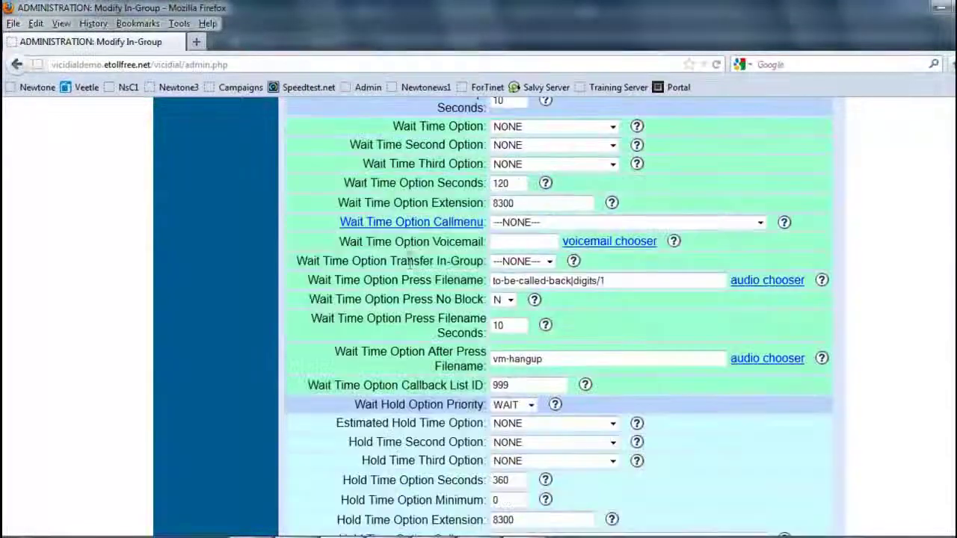